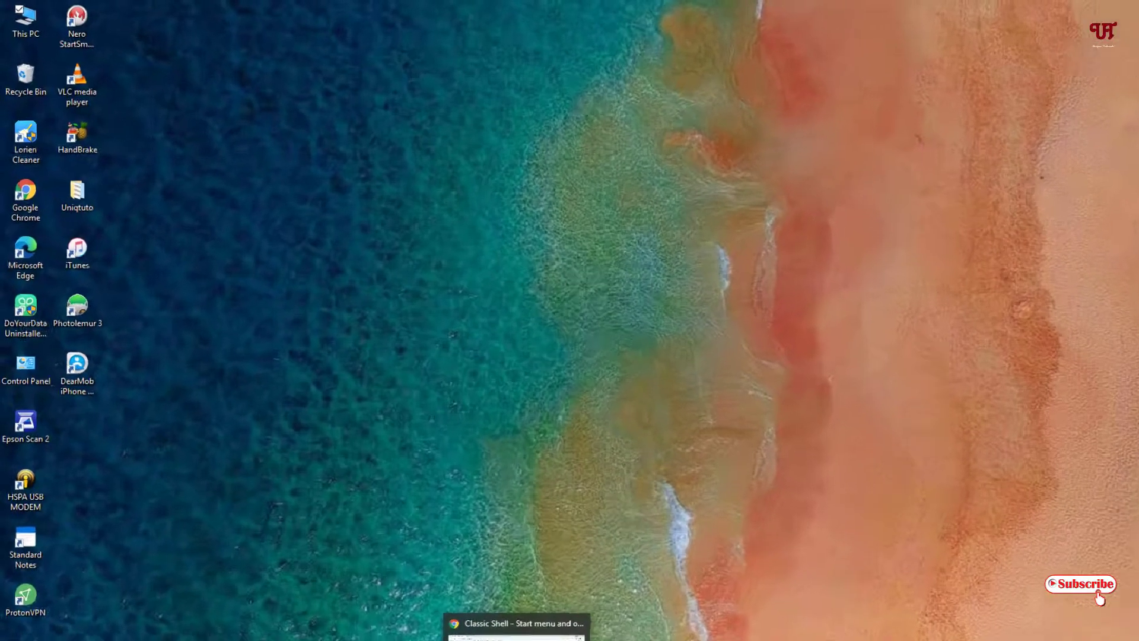
- Bring the classicshell.net homepage forward in Chrome and follow its download link
left_click(450, 632)
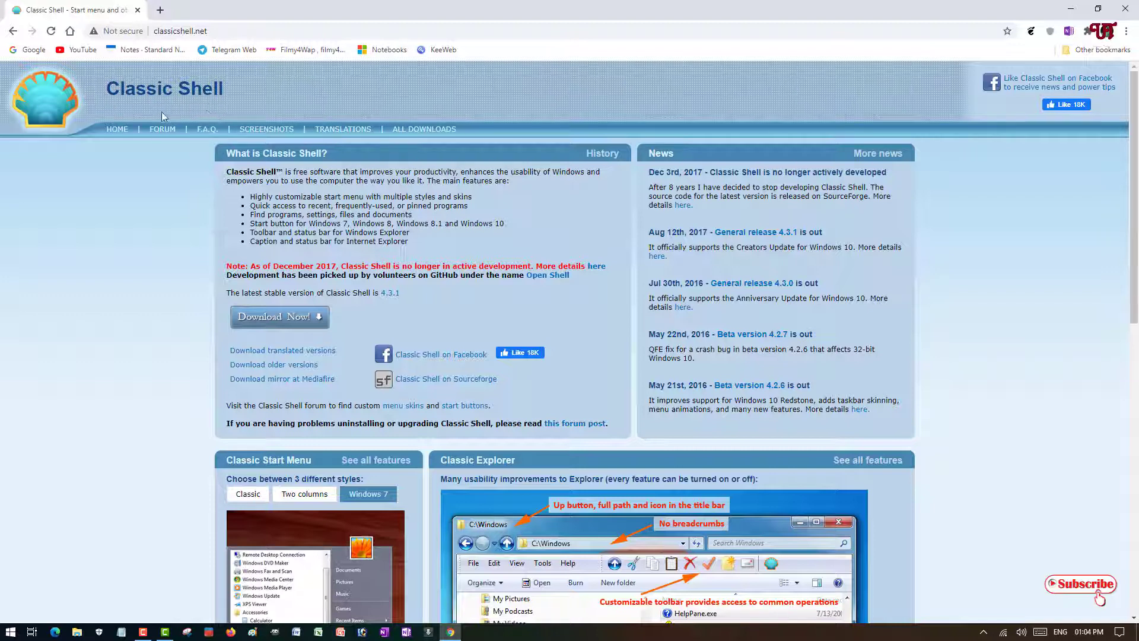
- Download the English Classic Shell 4.3.1 Windows installer from the FossHub page
left_click(283, 328)
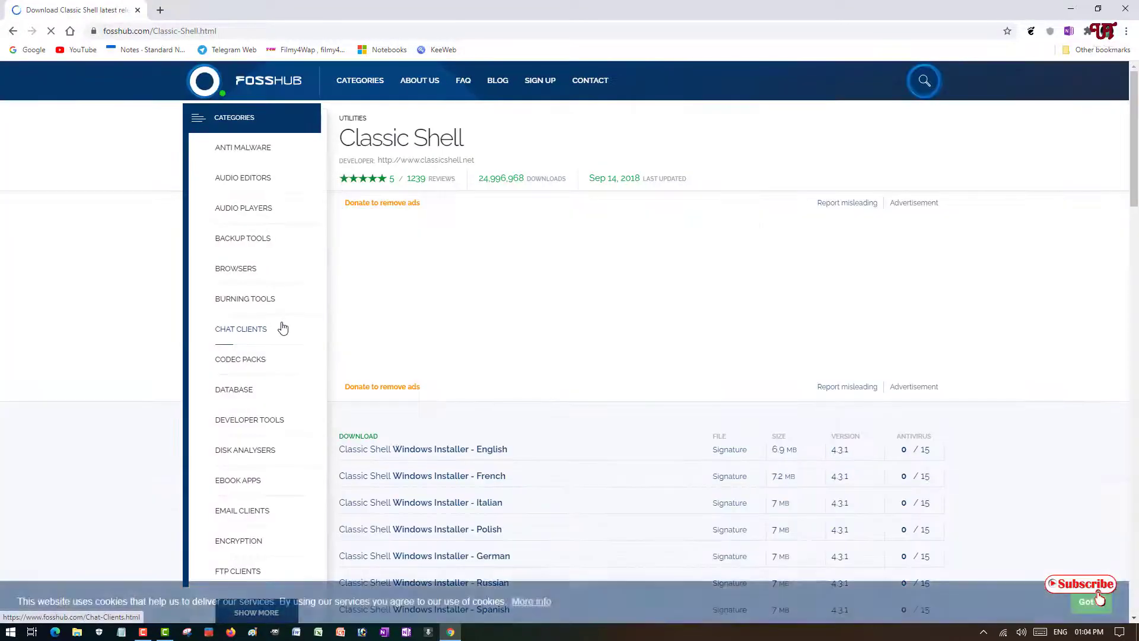
scroll(427, 450, "down", 3)
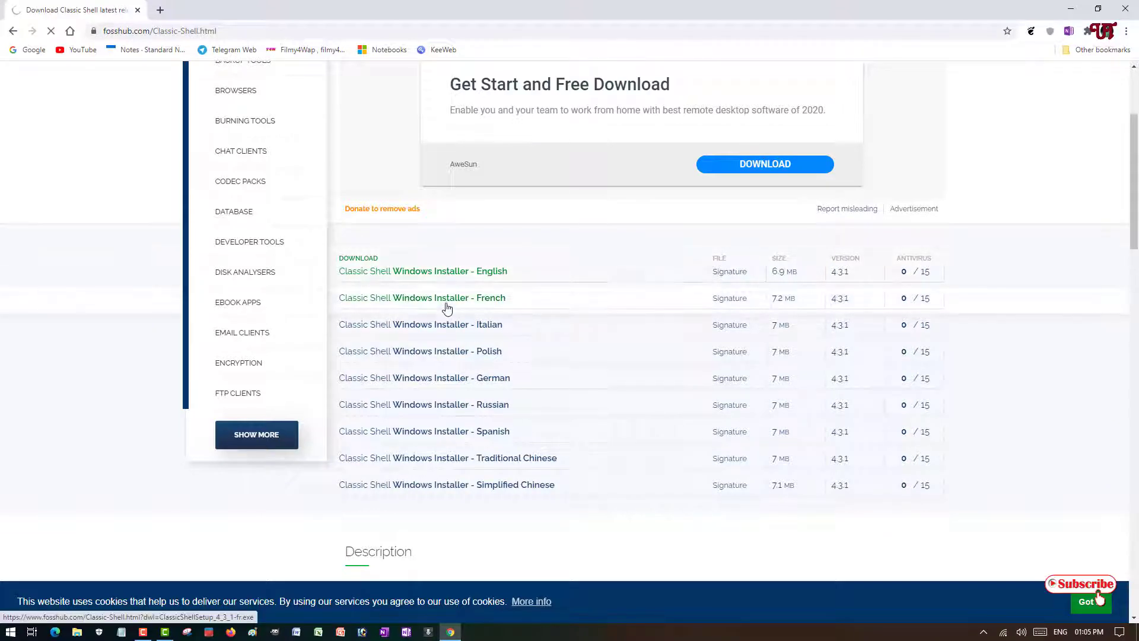
left_click(444, 300)
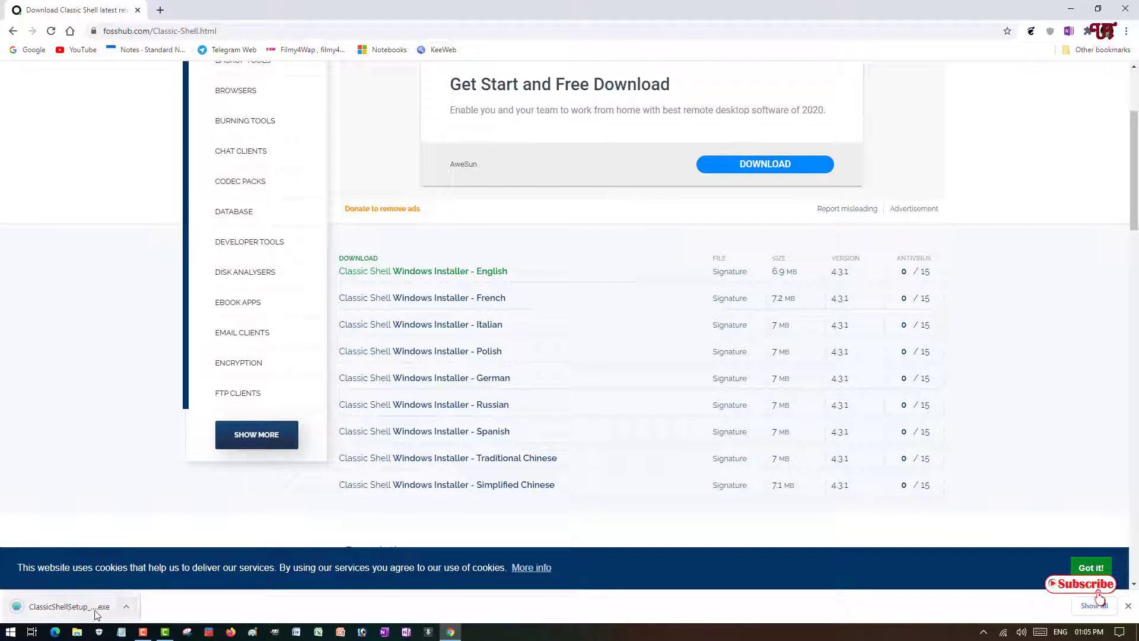
- Run ClassicShellSetup_4_3_1 from the Downloads folder, closing Chrome and File Explorer
left_click(128, 609)
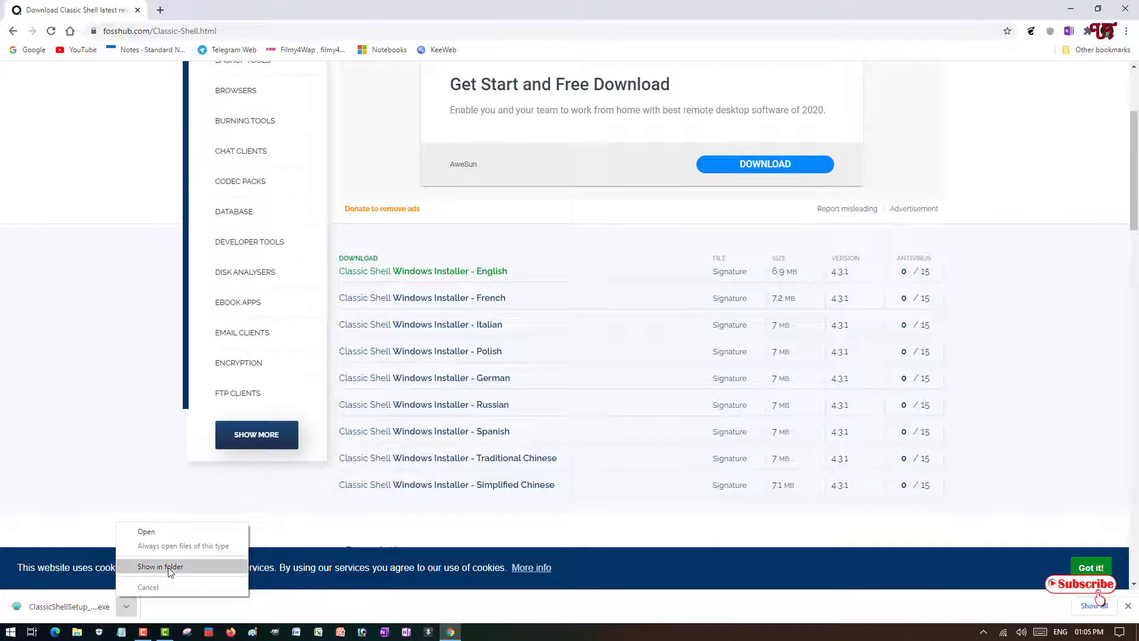
left_click(168, 568)
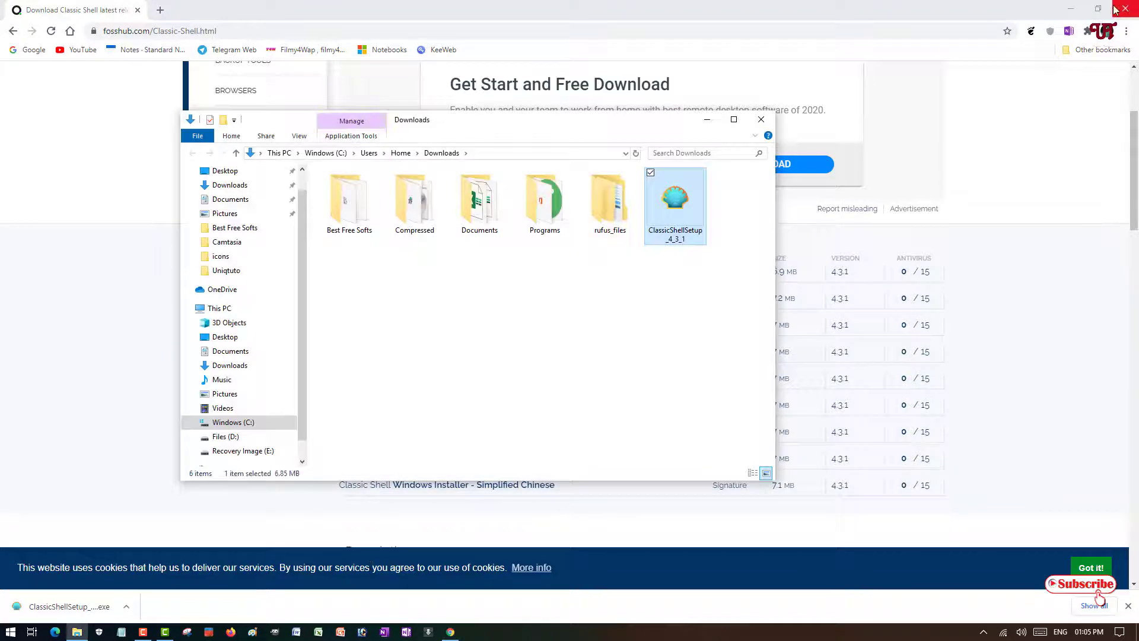
left_click(1131, 11)
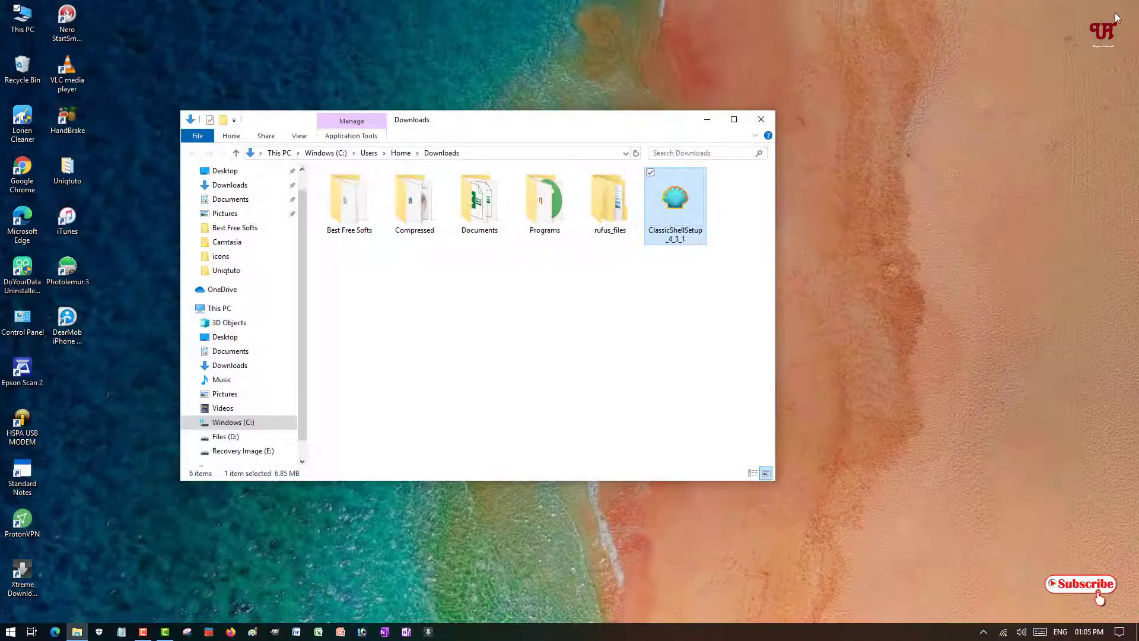
double_click(666, 219)
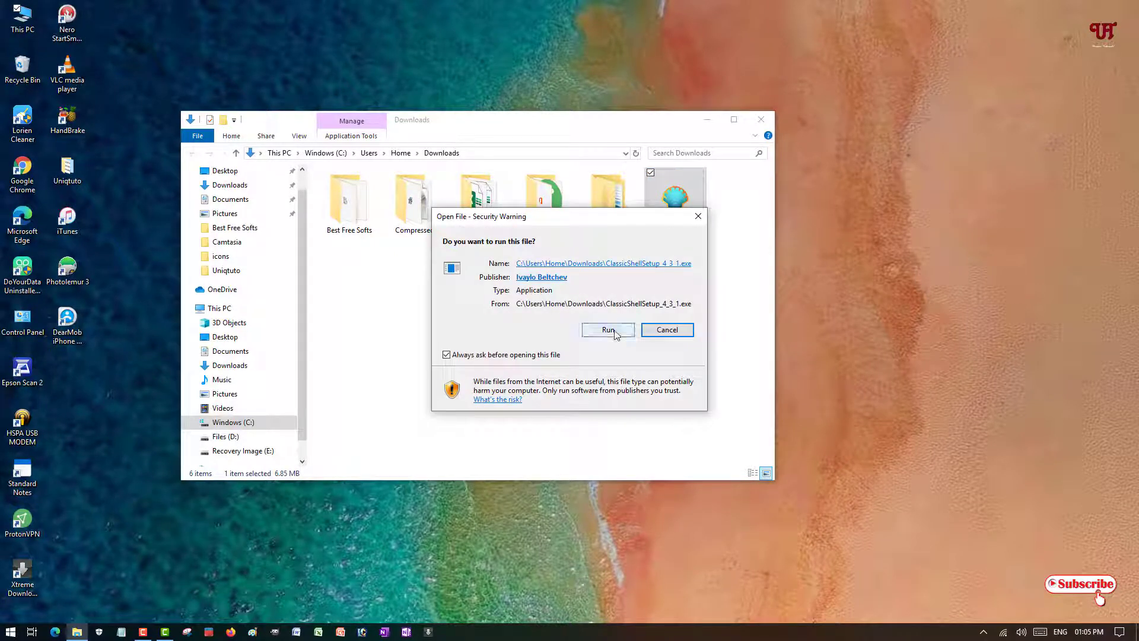
left_click(610, 330)
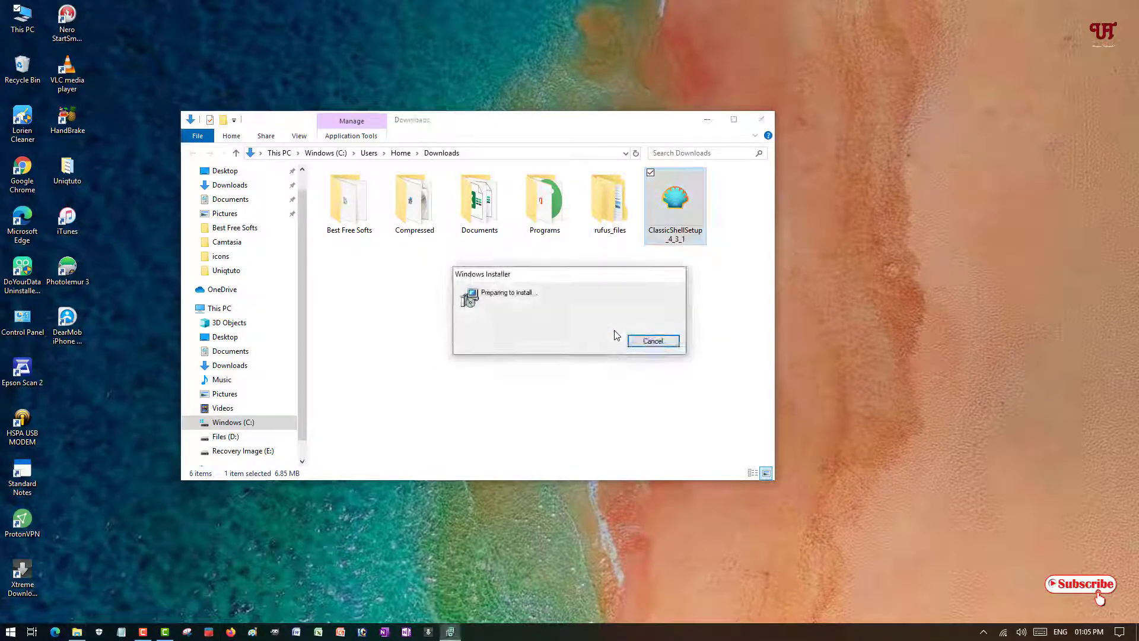
left_click(762, 118)
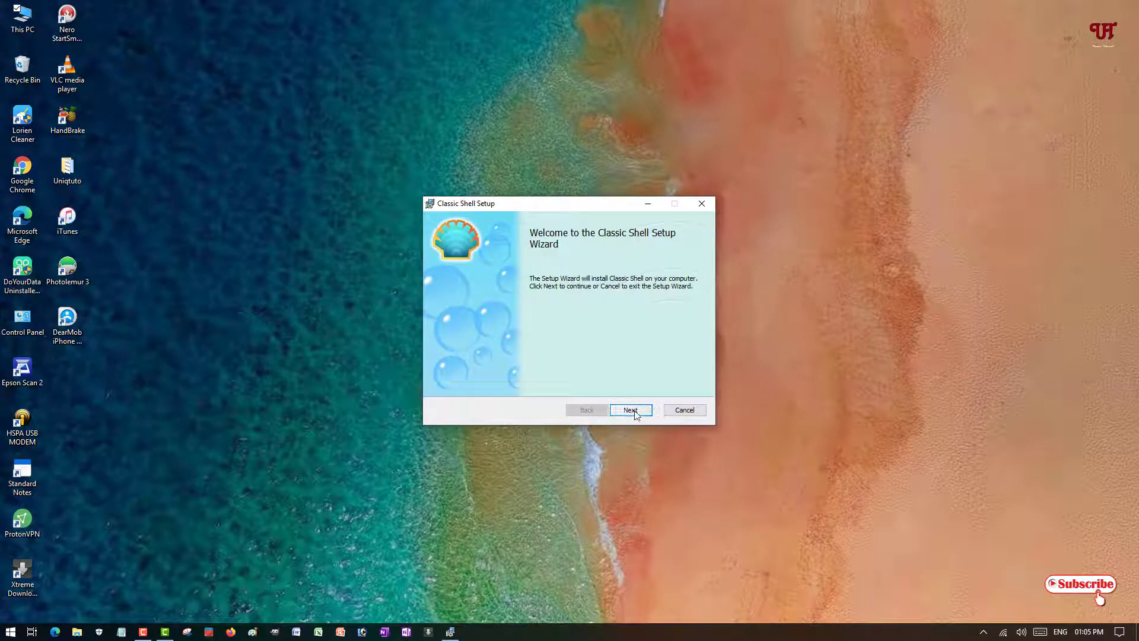
- Install Classic Shell with the license accepted, default features, and the readme option unchecked
left_click(632, 411)
left_click(506, 382)
left_click(634, 412)
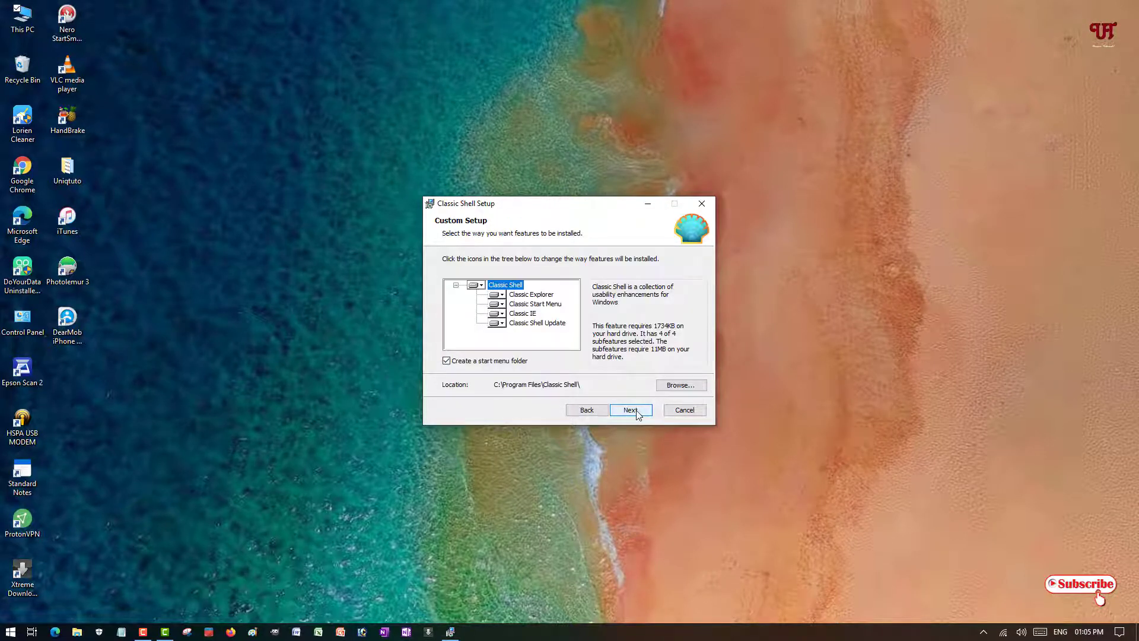
left_click(630, 410)
left_click(630, 410)
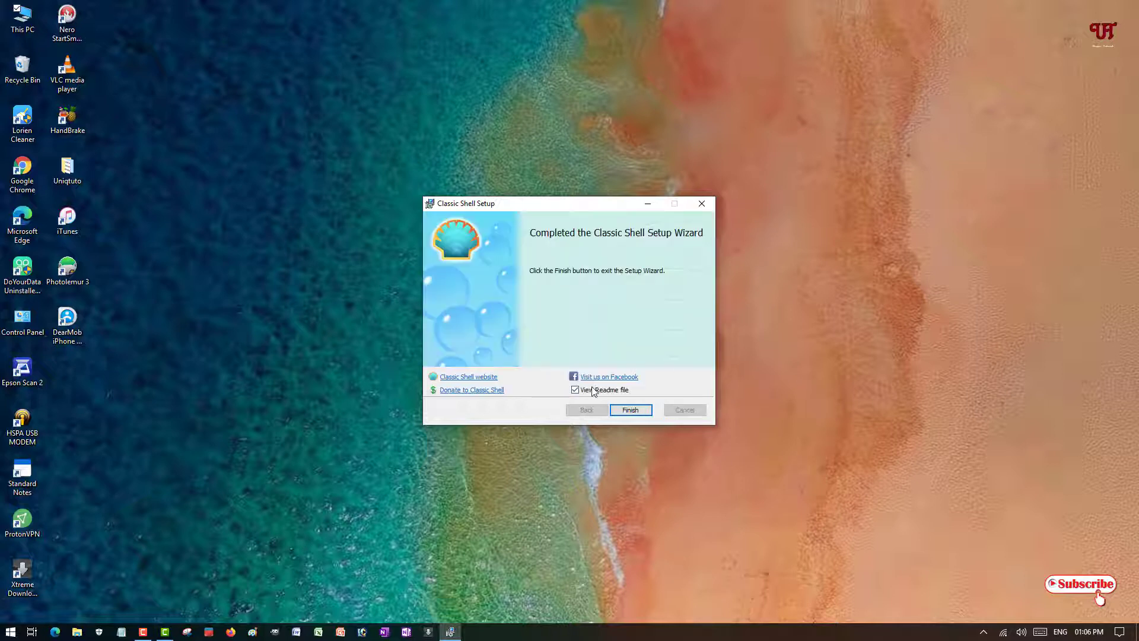
left_click(575, 390)
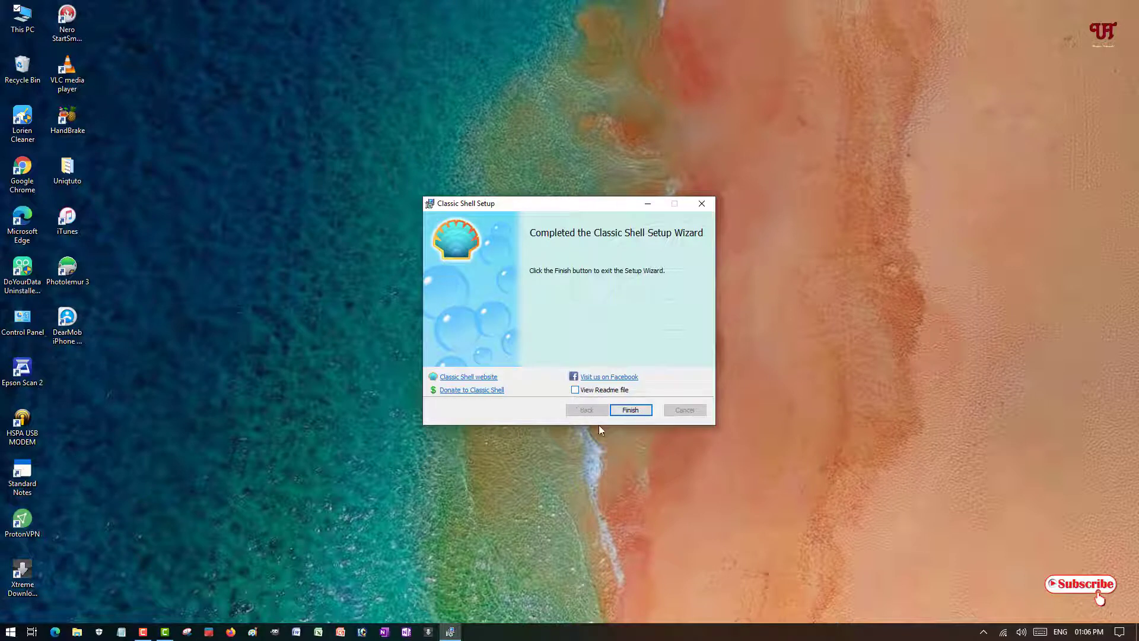
- Finish the setup wizard and open Classic Start Menu settings with Show all settings enabled
left_click(642, 412)
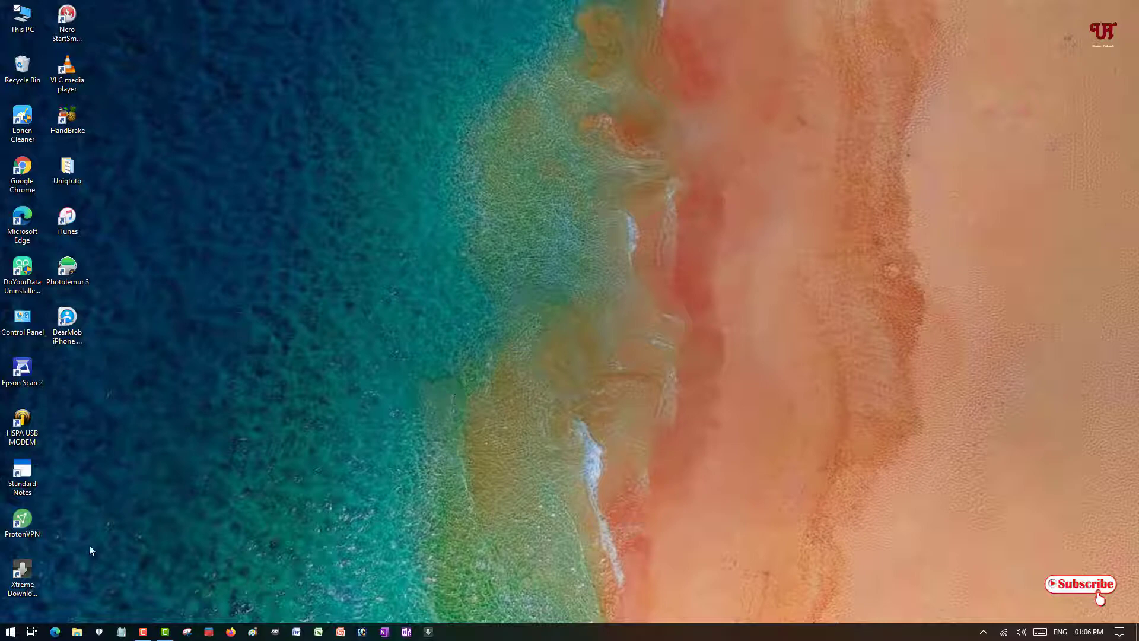
left_click(9, 634)
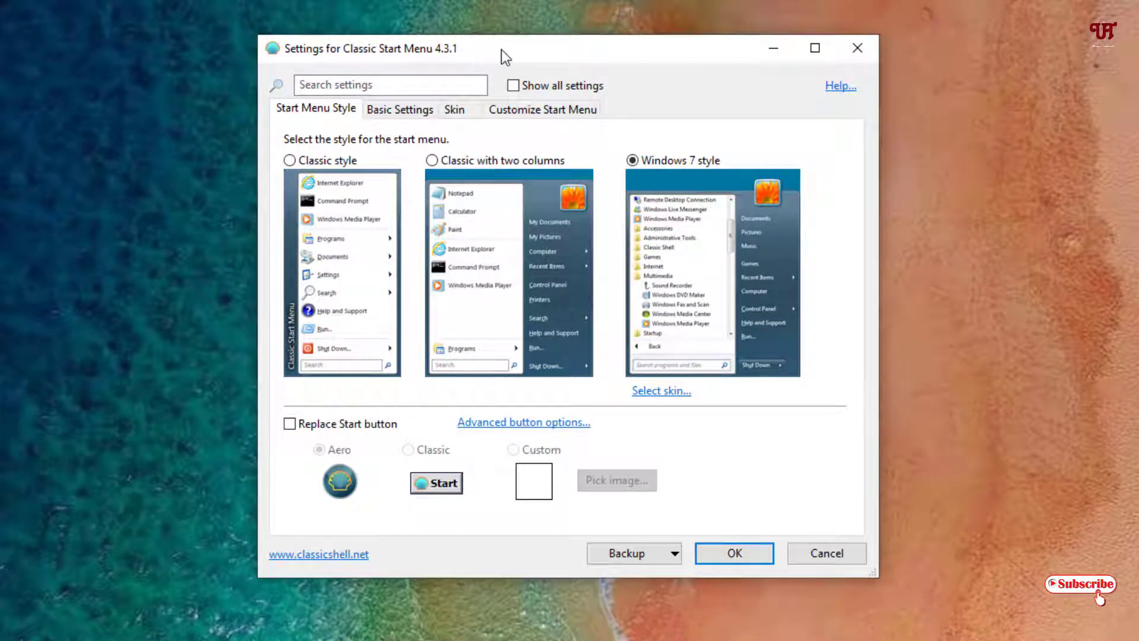
mouse_move(501, 48)
left_mouse_down()
mouse_move(488, 38)
mouse_move(511, 38)
left_mouse_up()
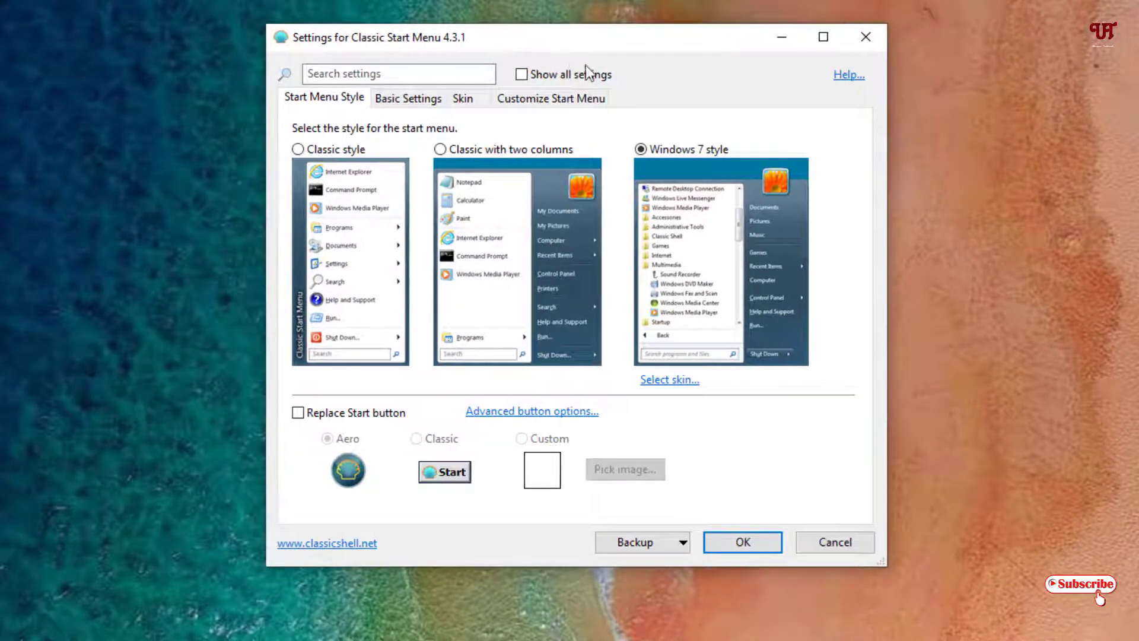
left_click(522, 75)
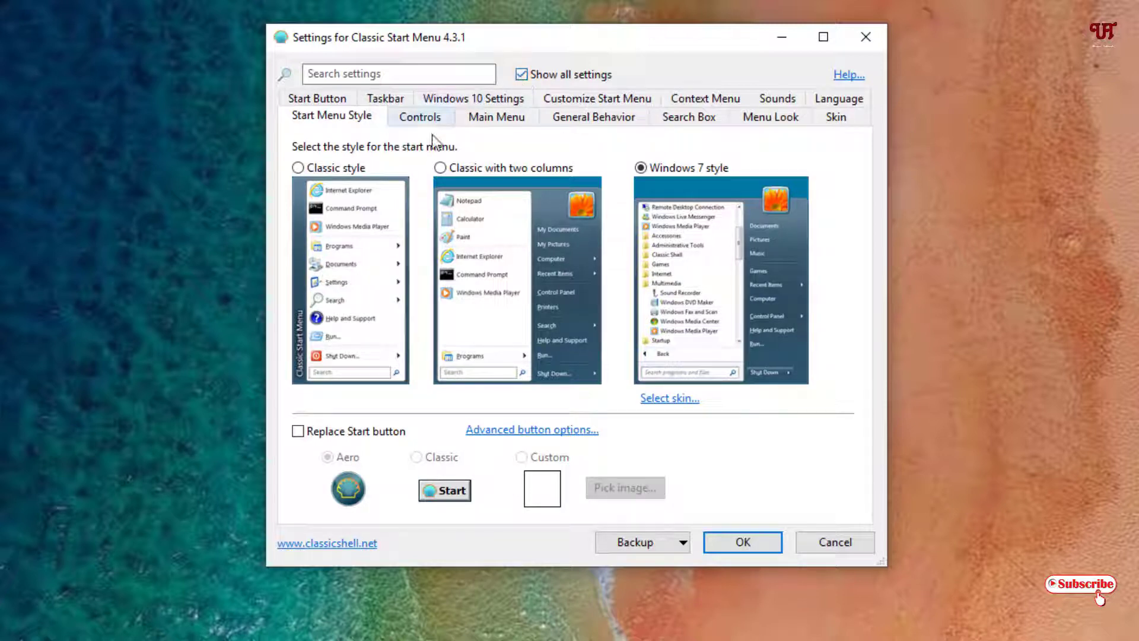
- Turn on Customize taskbar on the Taskbar tab and select the Taskbar texture setting
left_click(384, 101)
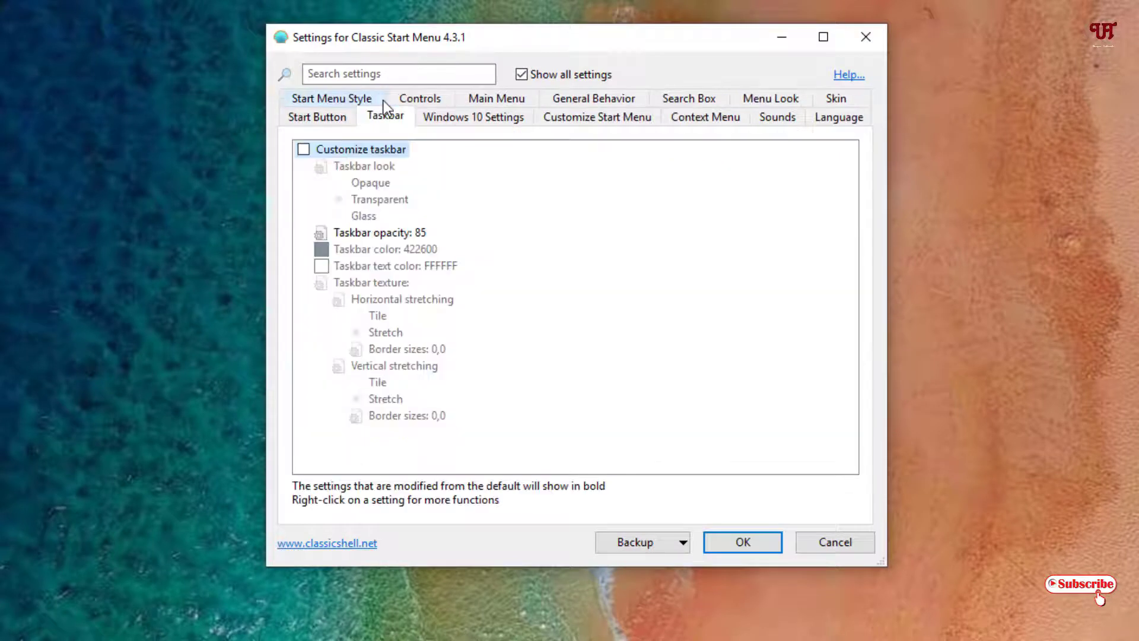
left_click(304, 150)
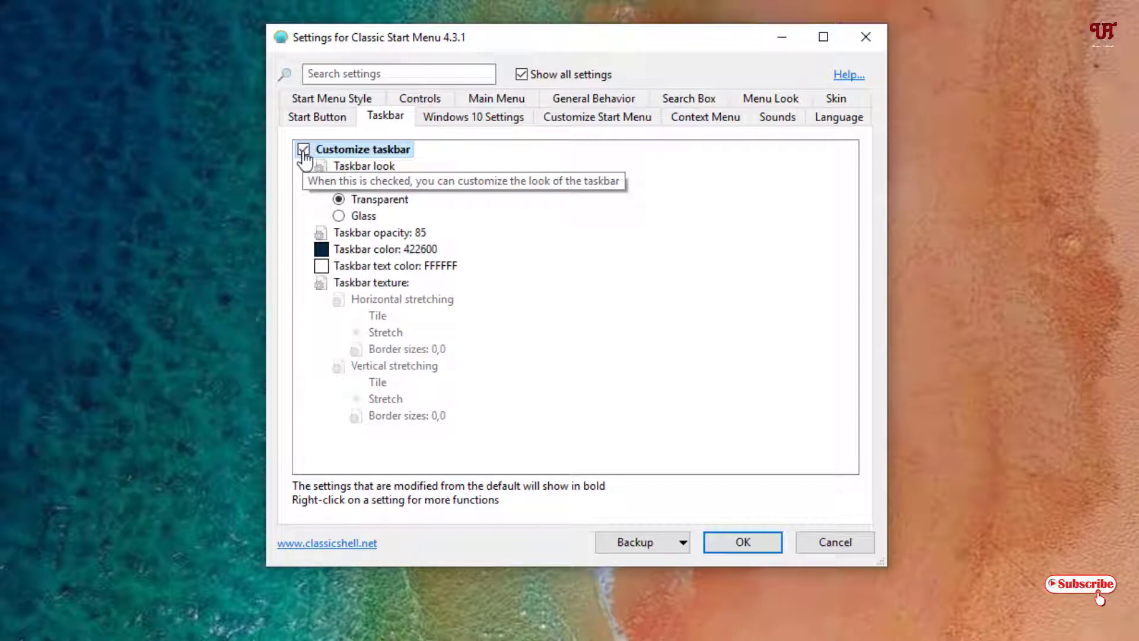
left_click(403, 285)
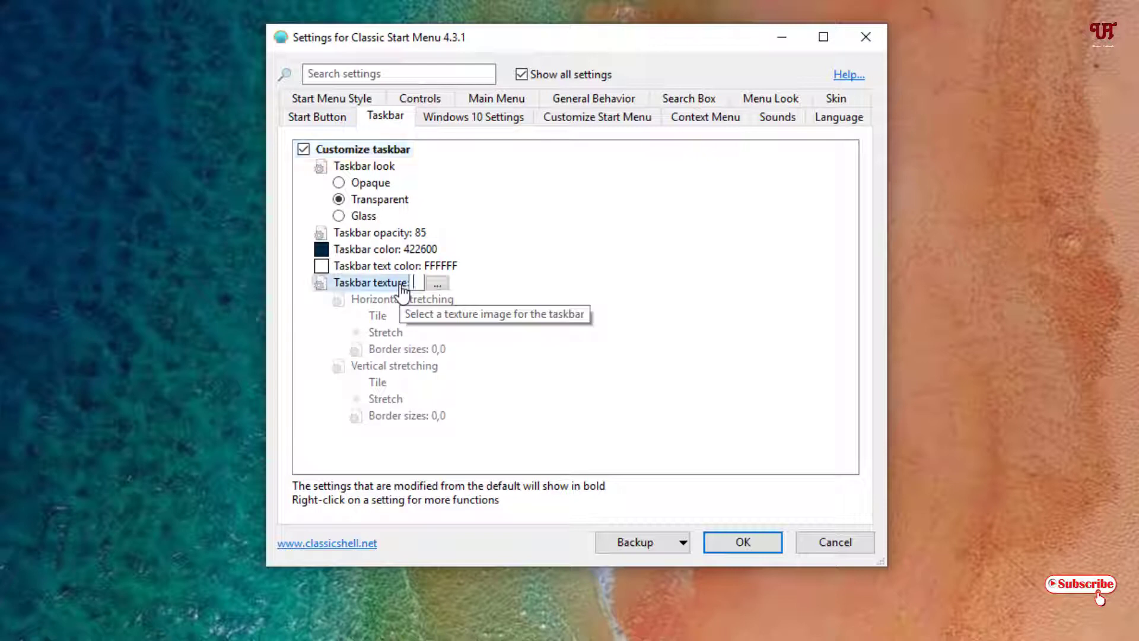
- Set the taskbar texture to desktop.jpg from Saved Pictures and apply the settings with OK
left_click(438, 285)
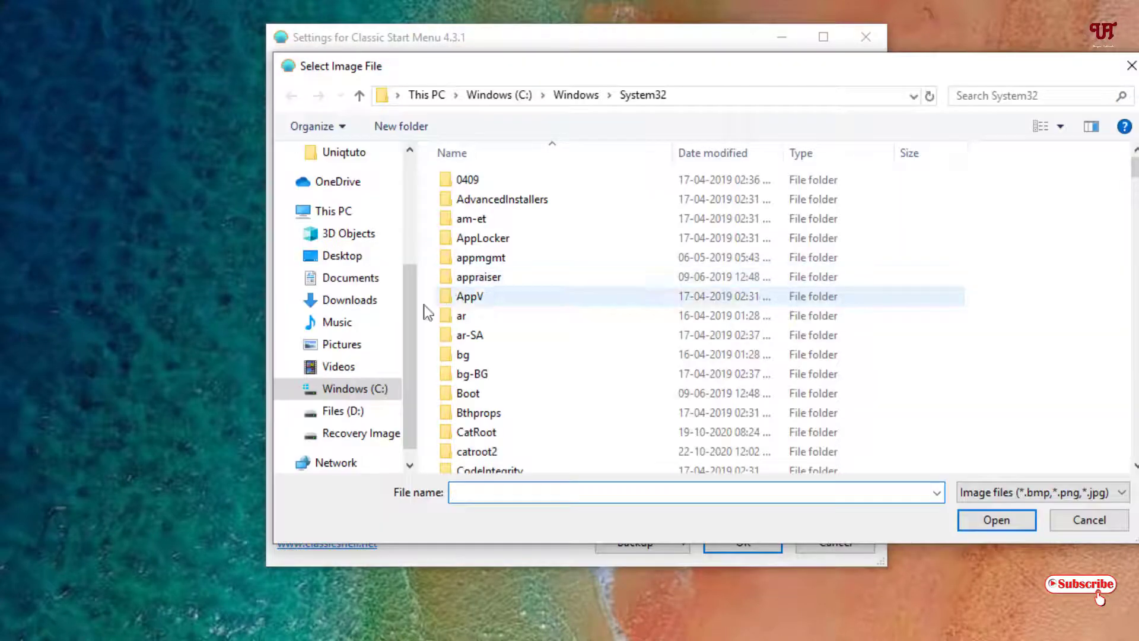
left_click(370, 347)
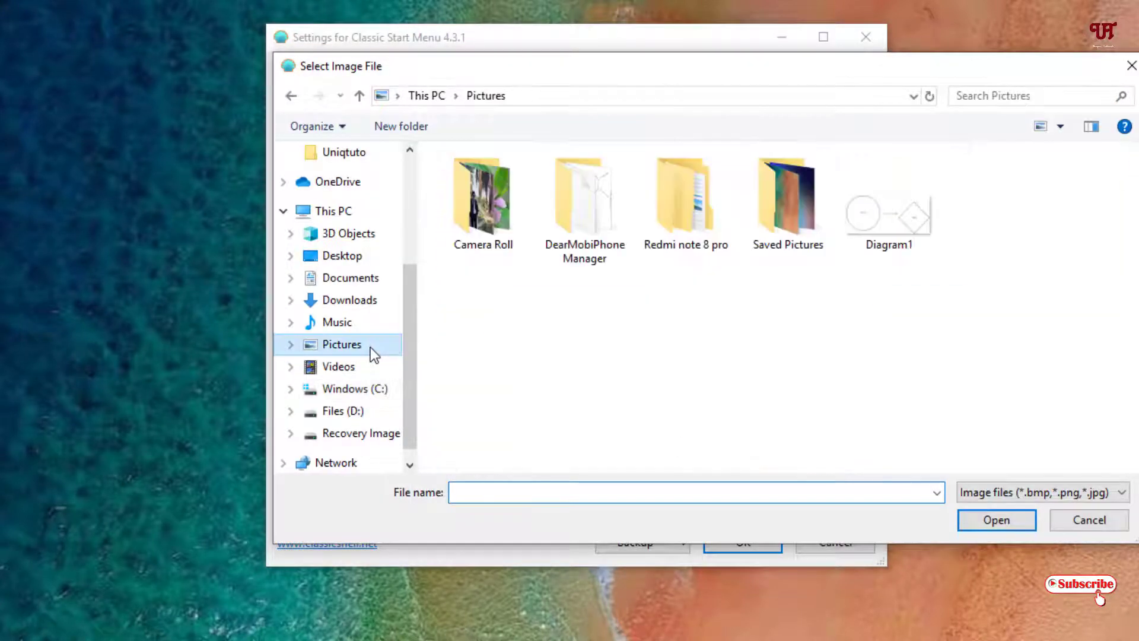
double_click(784, 216)
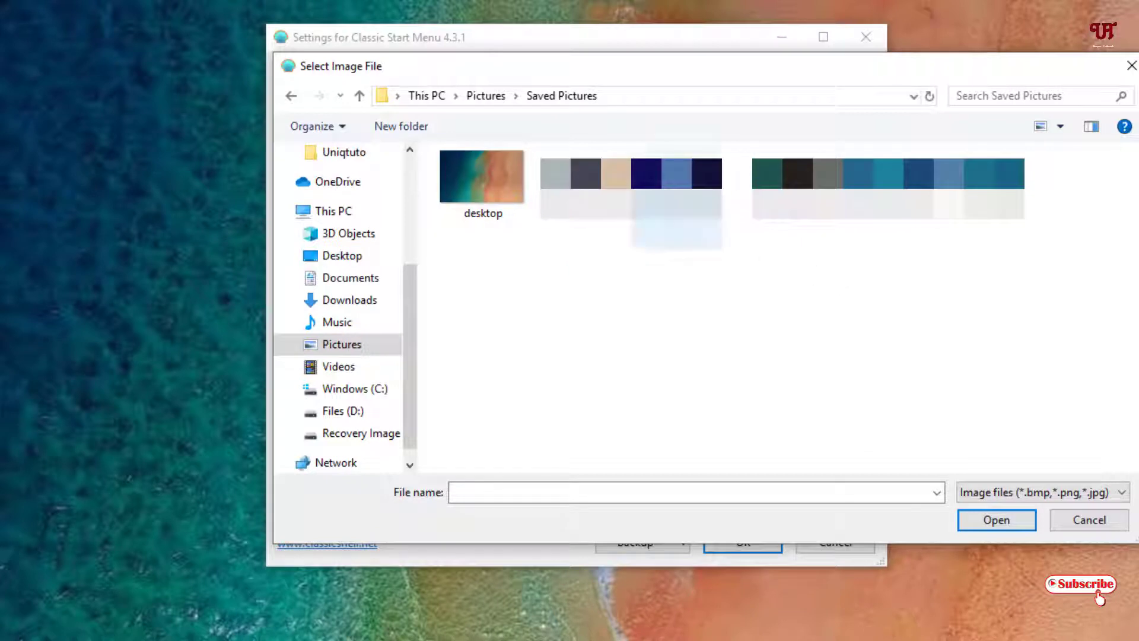
left_click(474, 183)
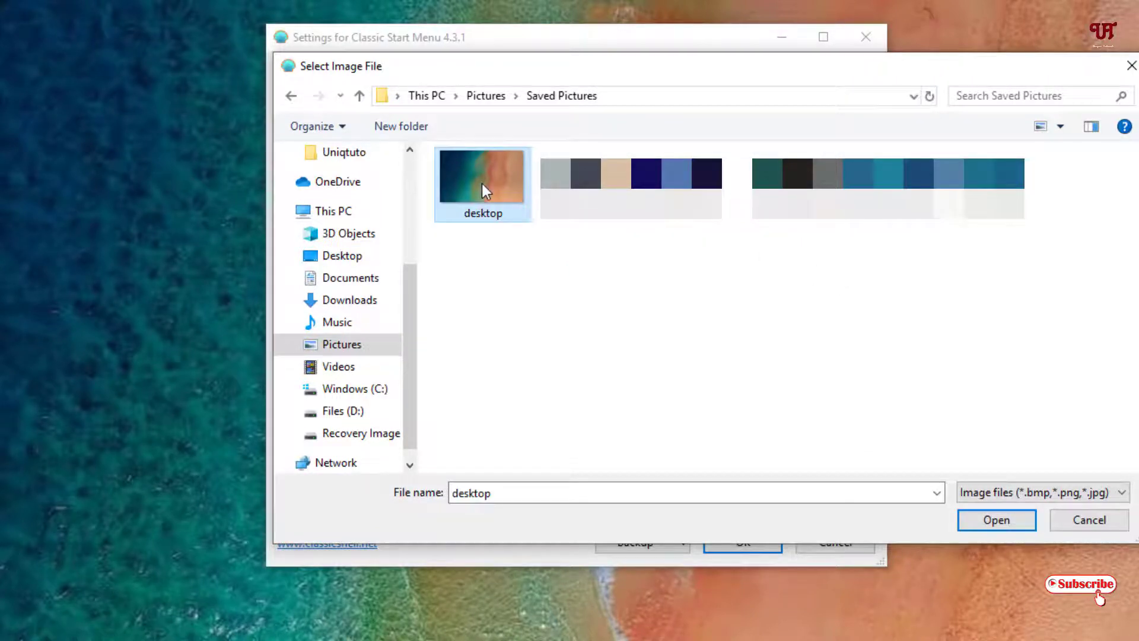
left_click(997, 520)
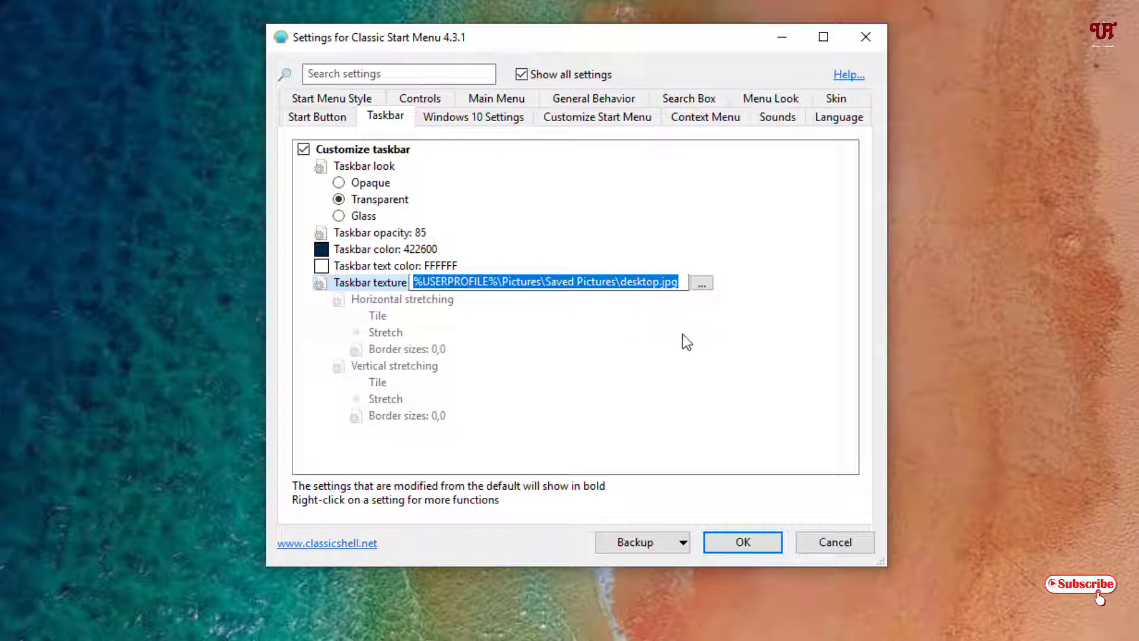
left_click(729, 555)
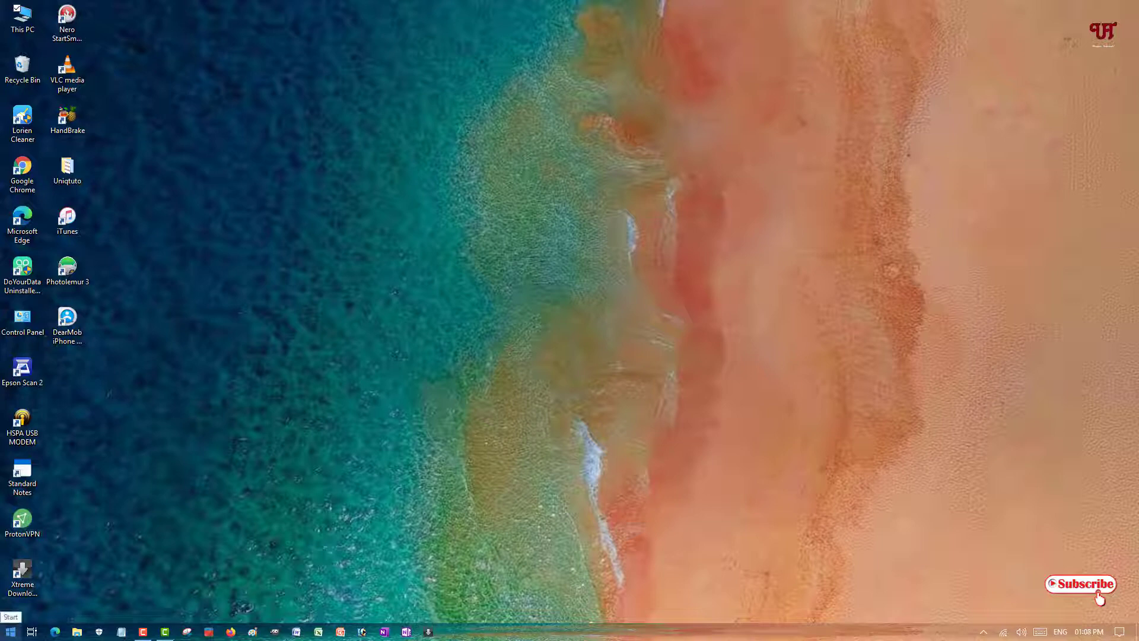
- Check the new classic Start menu, then reopen Classic Start Menu settings and test the Windows key
left_click(11, 631)
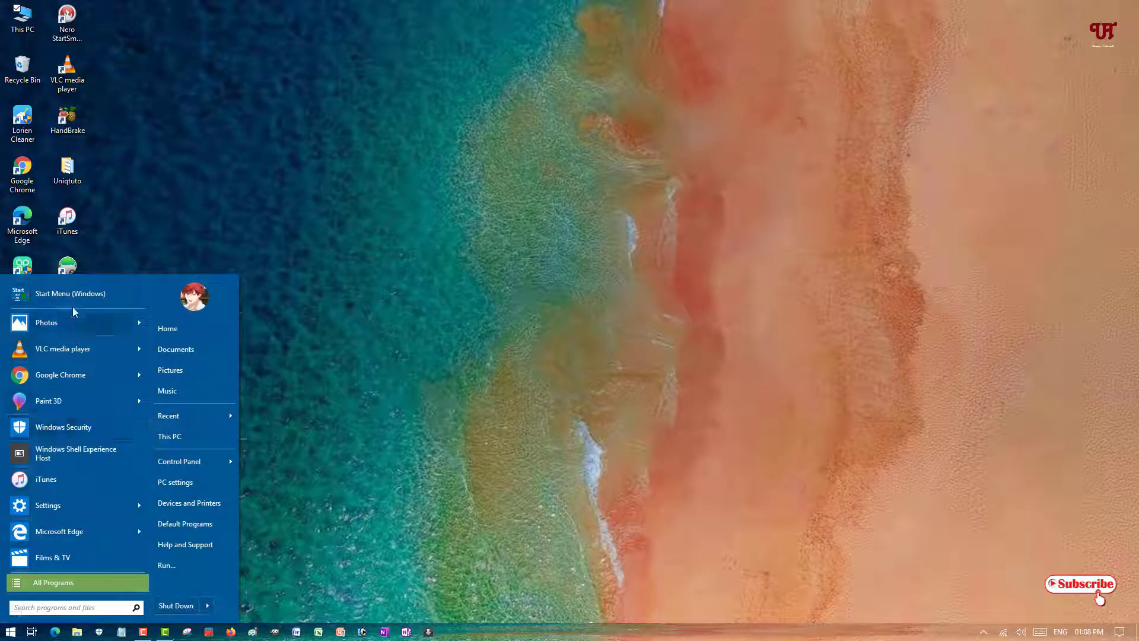
mouse_move(77, 532)
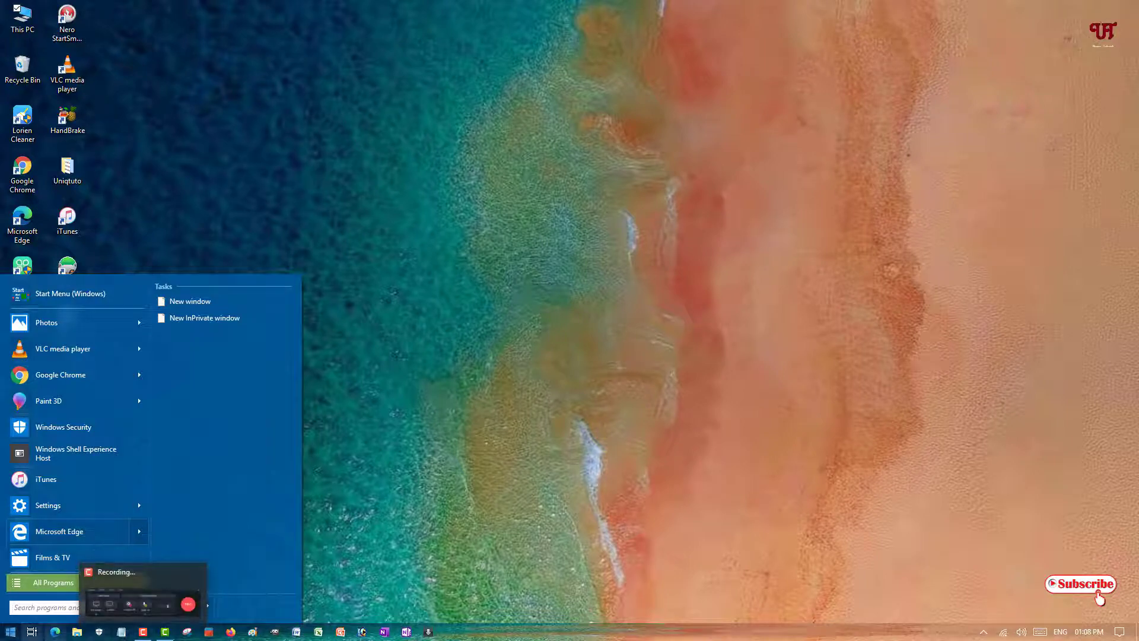
left_click(11, 631)
right_click(11, 631)
left_click(47, 600)
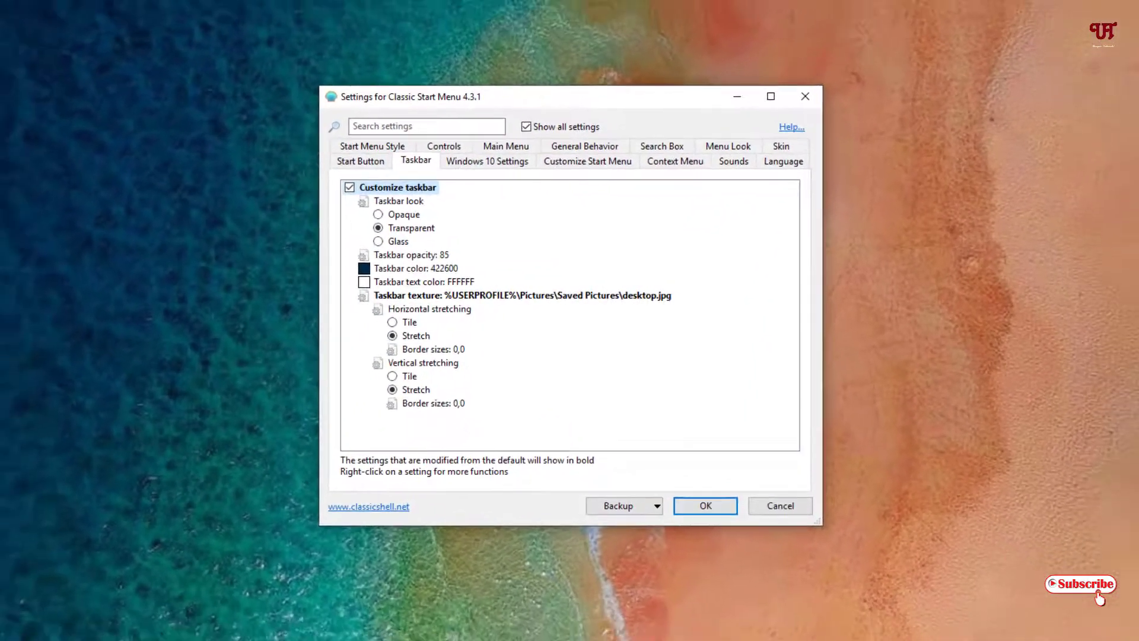
key("super")
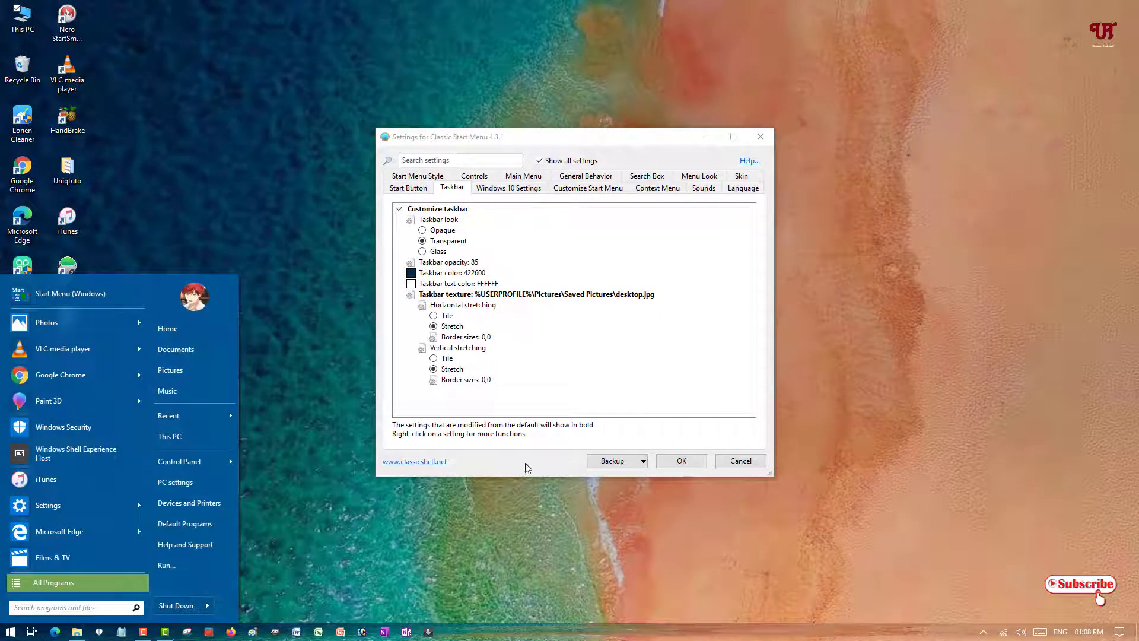
- On the Controls tab, set Left Click opens to Windows Start Menu
left_click(611, 369)
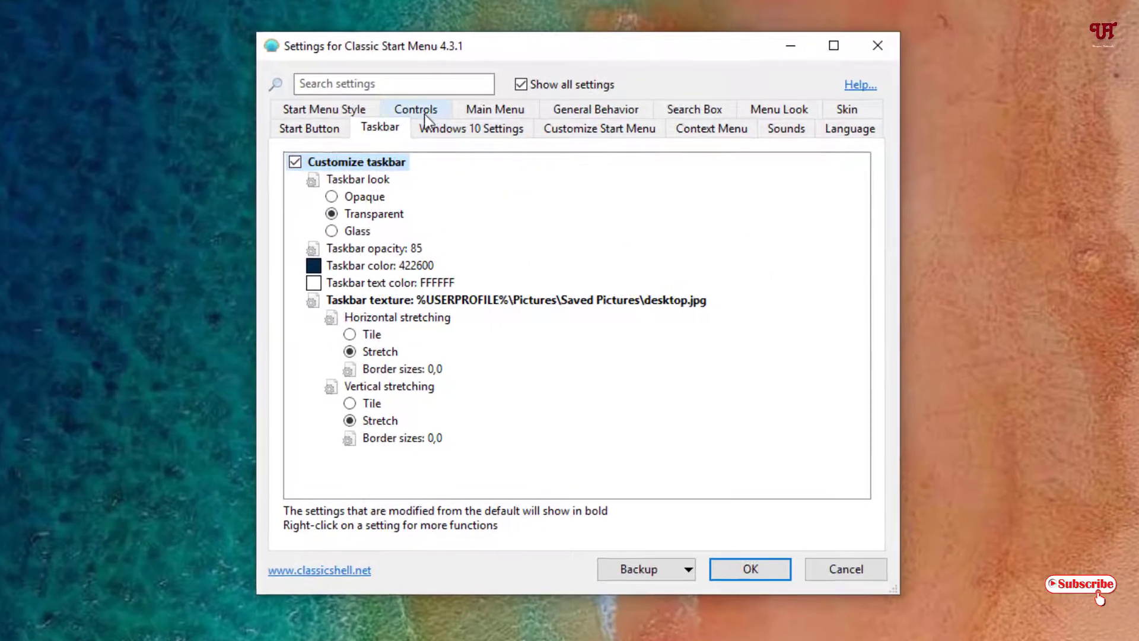
left_click(424, 113)
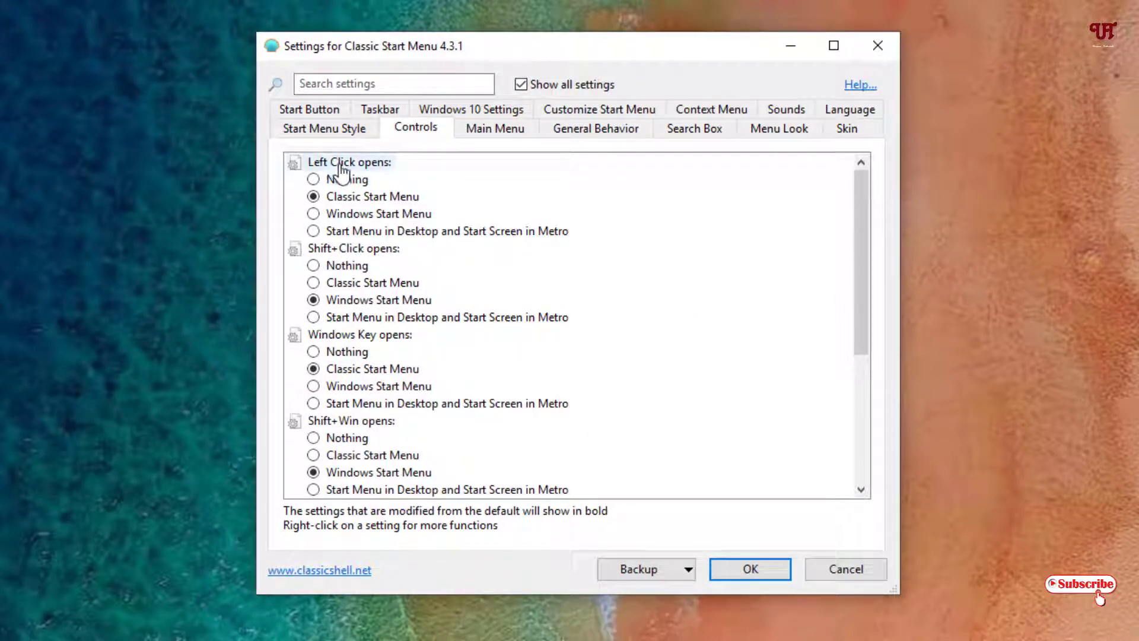
left_click(313, 215)
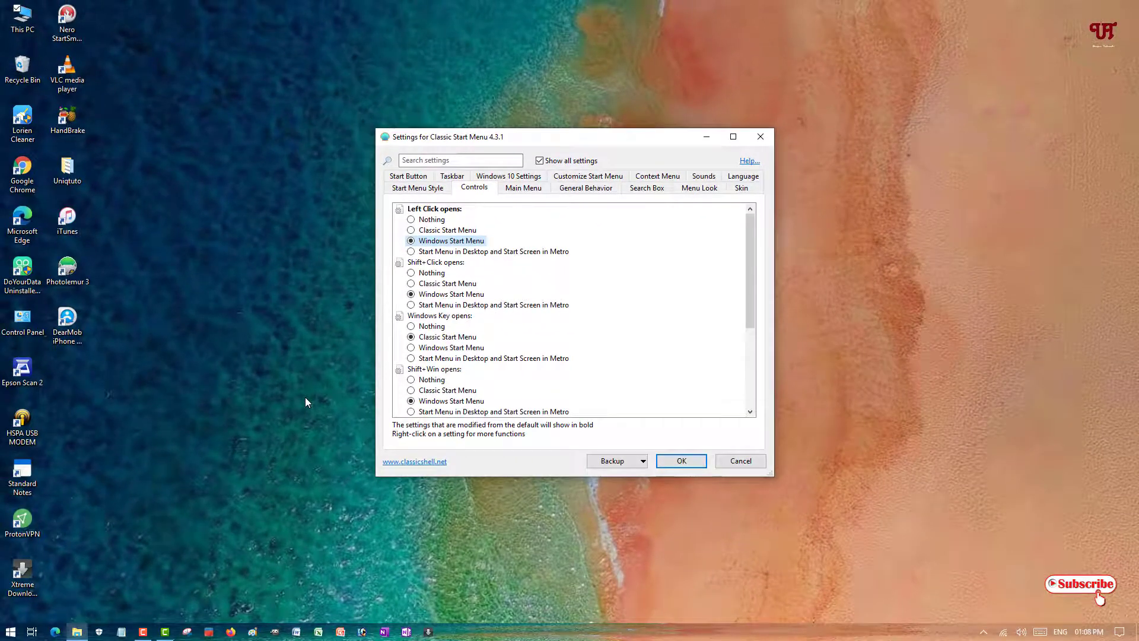
- Set Windows Key opens to Windows Start Menu and confirm the default menu appears
key("super")
left_click(172, 415)
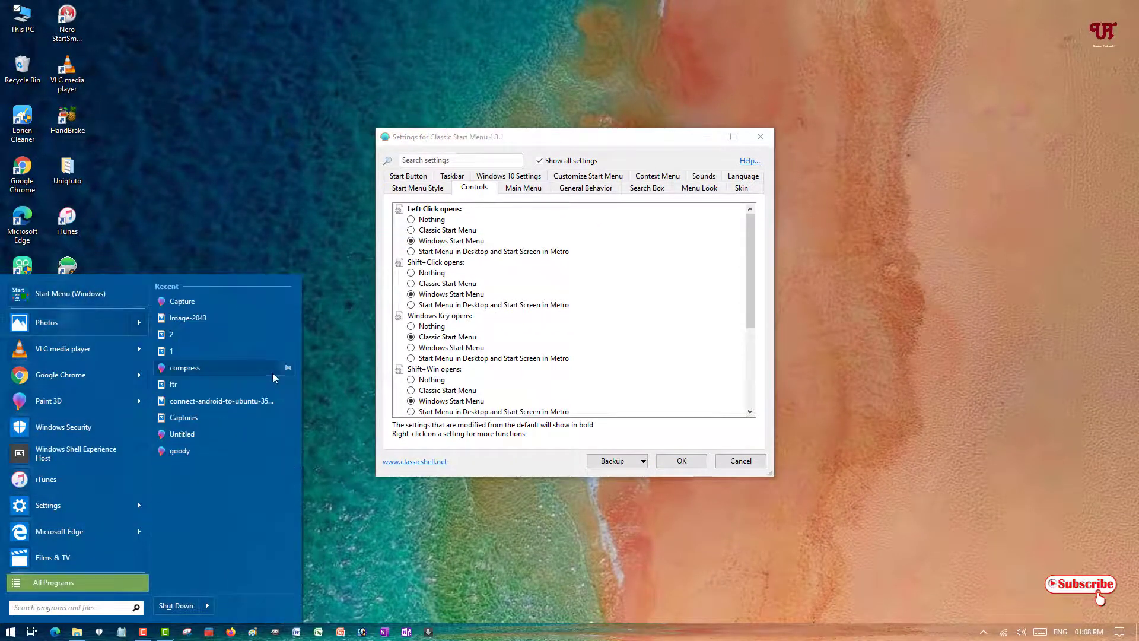
key("Escape")
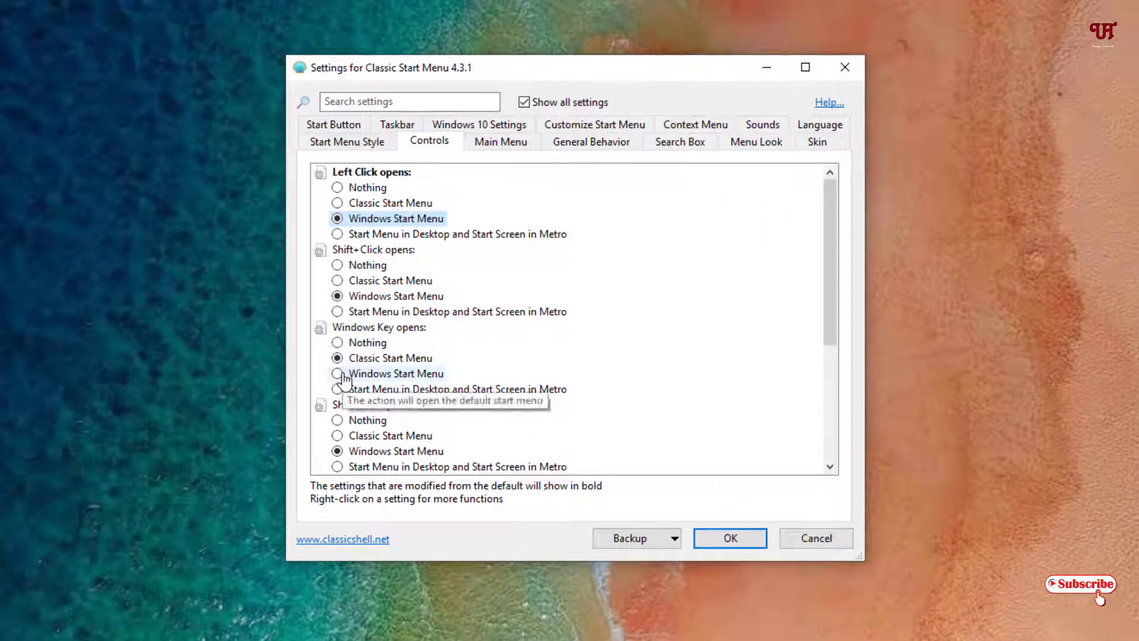
left_click(343, 374)
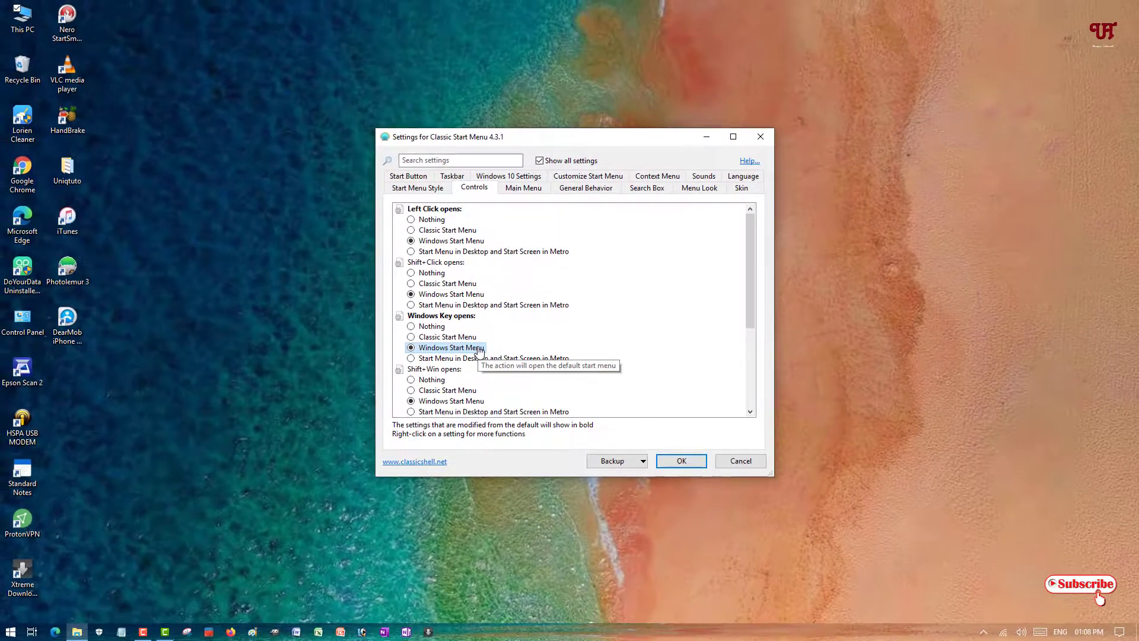
key("super")
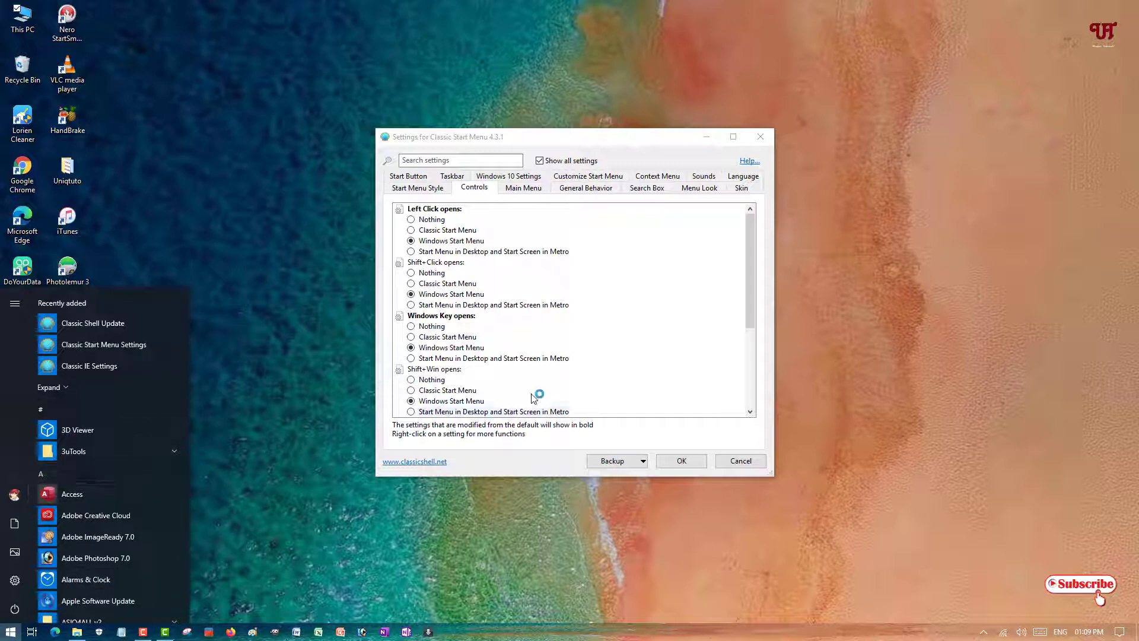
- Try the Glass, Transparent and Opaque taskbar looks, then switch off Customize taskbar
left_click(456, 353)
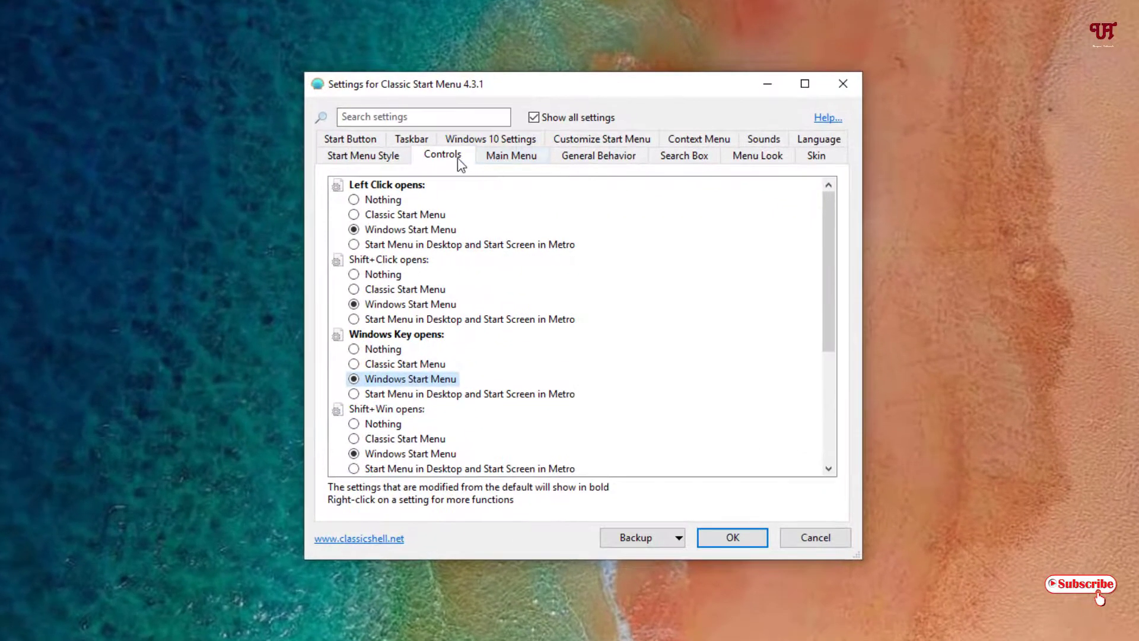
left_click(418, 142)
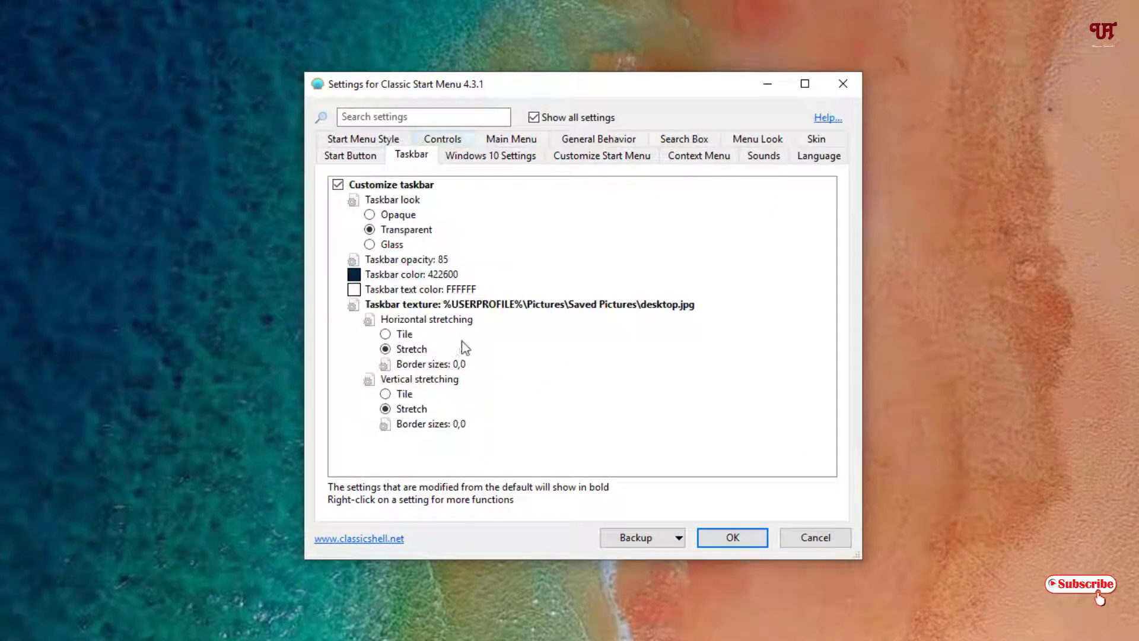
left_click(370, 248)
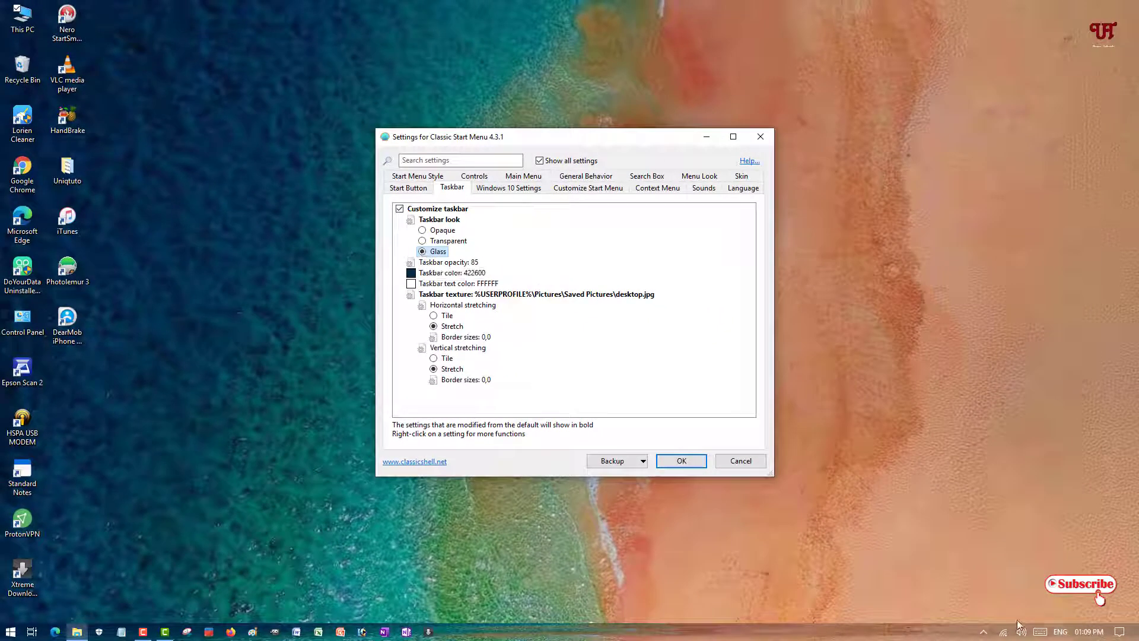
left_click(422, 241)
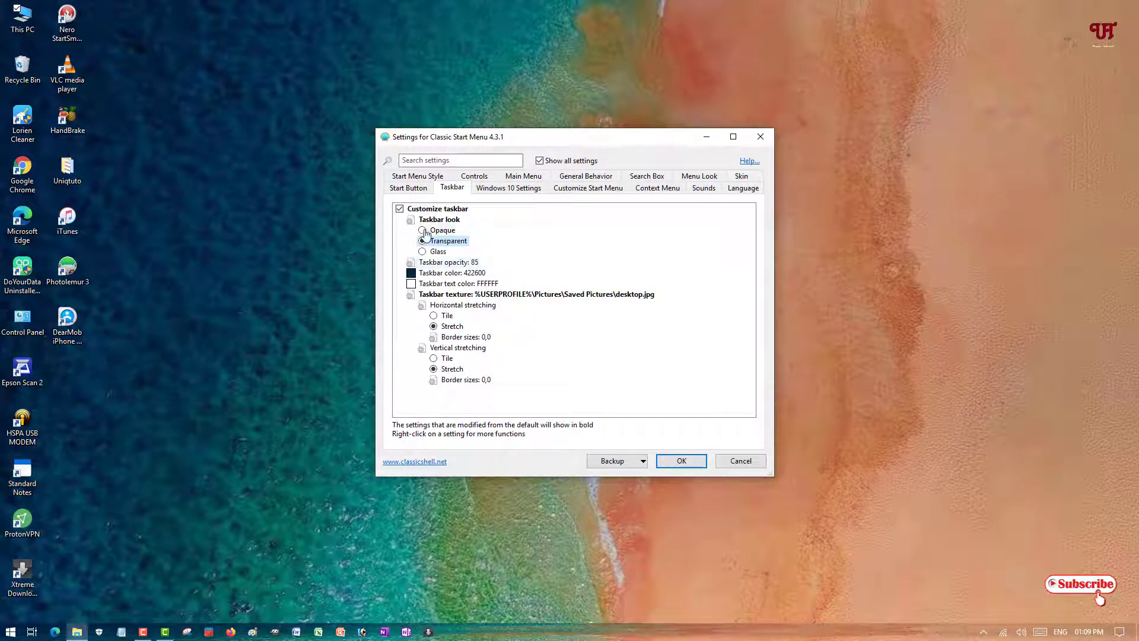
left_click(422, 231)
left_click(423, 252)
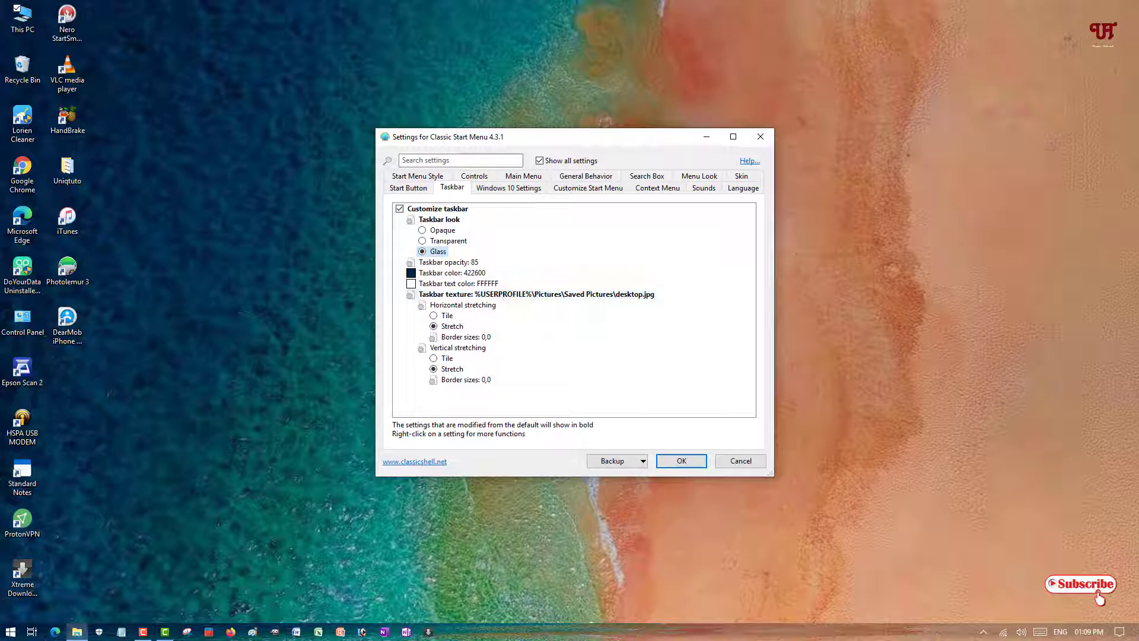
left_click(399, 210)
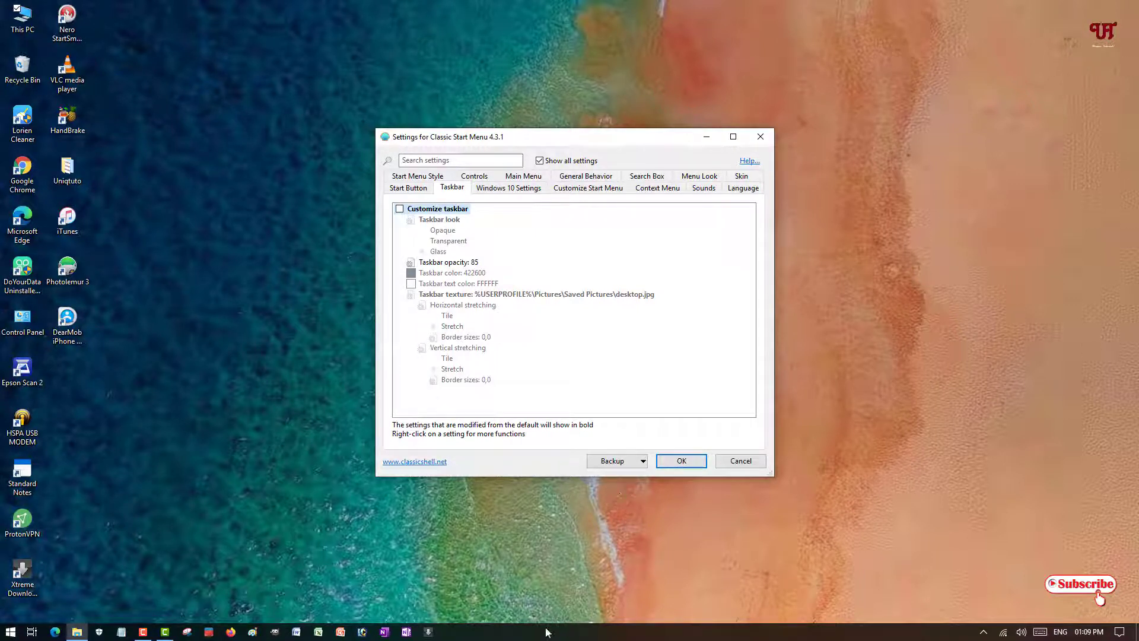
- Confirm the Classic Shell settings with OK and close the window
left_click(685, 462)
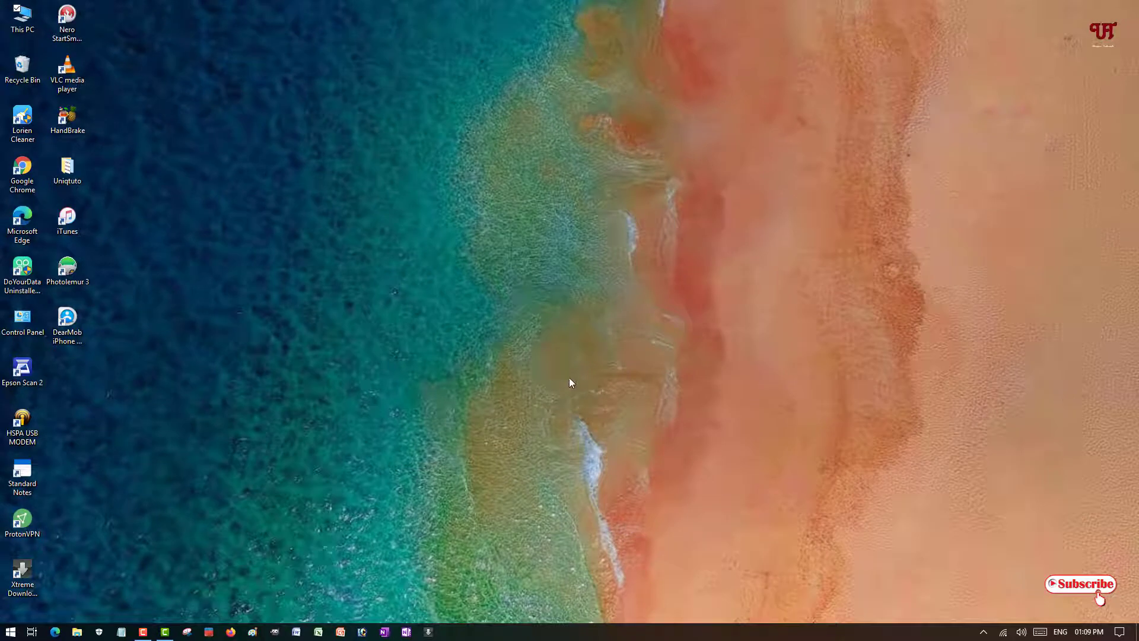